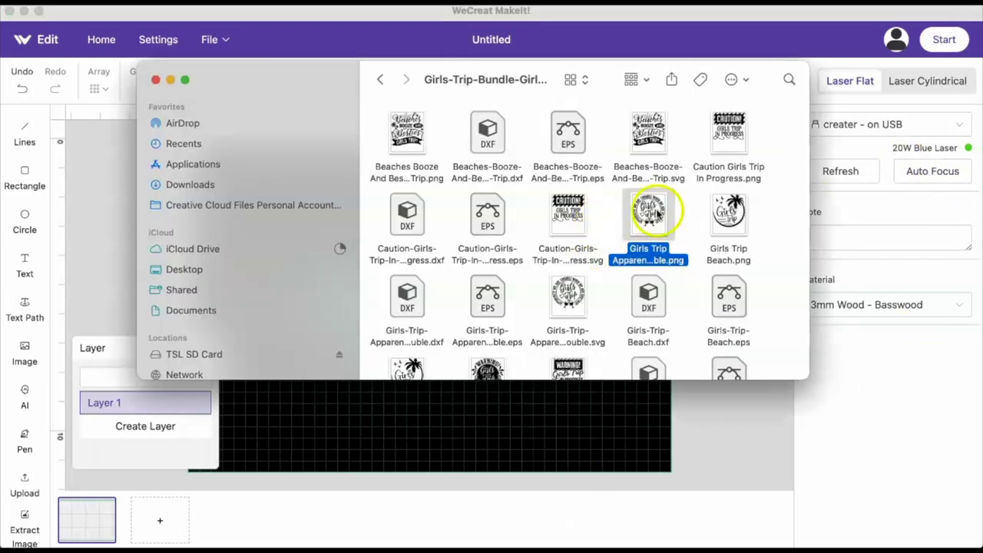
Step: Import the Girls Trip graphic, scale it to 2.75 × 3.3 in, and drag it onto the flask in the refreshed camera view
left_click_drag(651, 213, 464, 437)
left_click(607, 311)
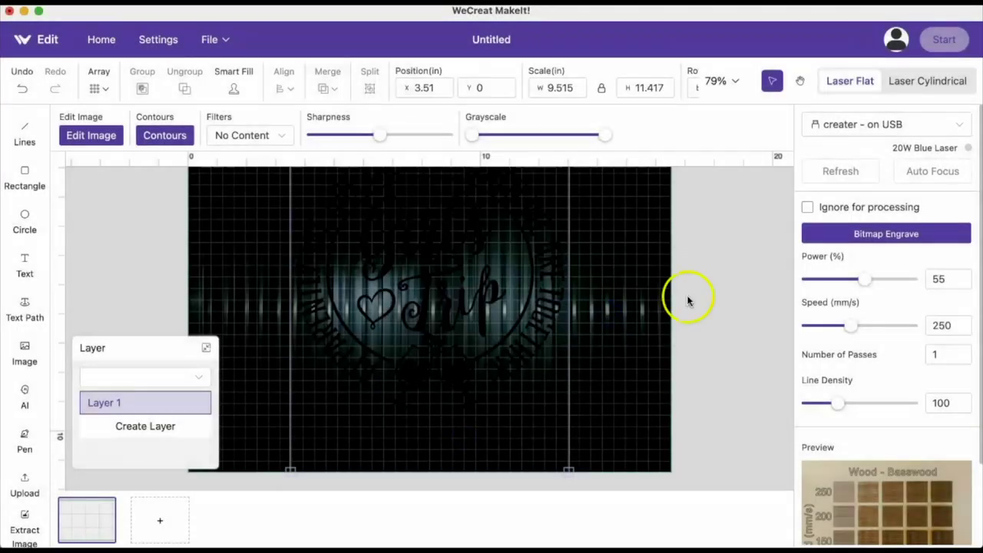
double_click(577, 87)
type("2.75")
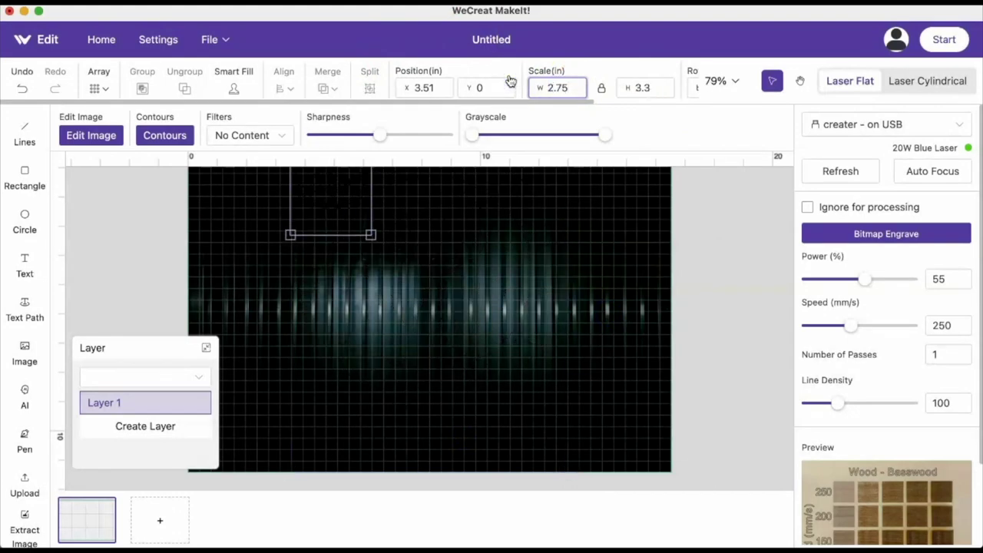
left_click(842, 172)
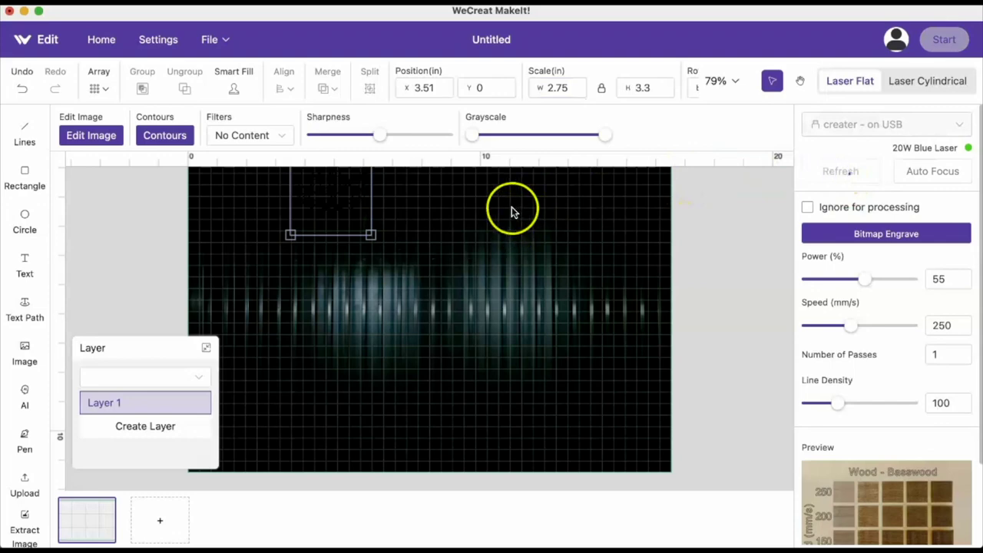
left_click_drag(337, 217, 471, 295)
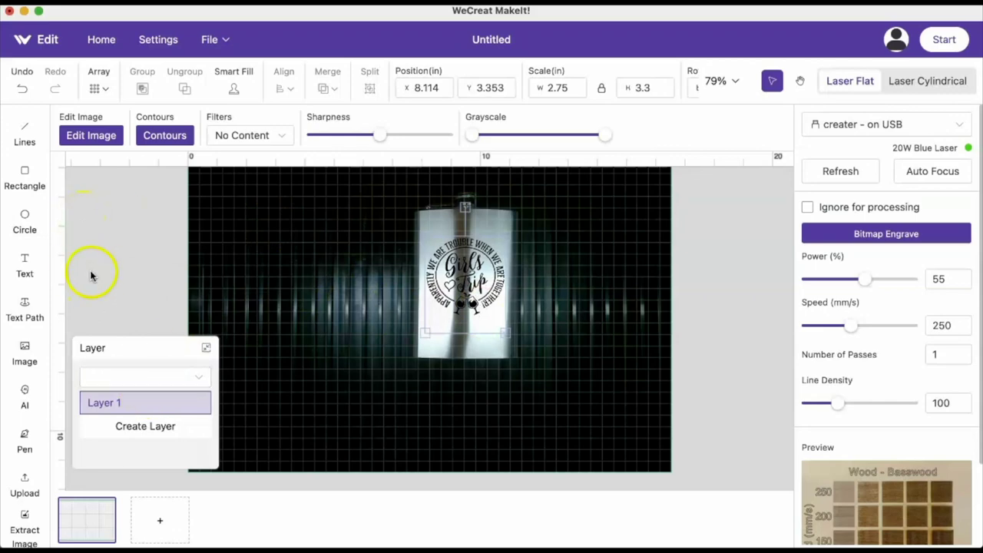
Step: Add a text object reading 'Tamara' in the Cleopatra font
left_click(26, 265)
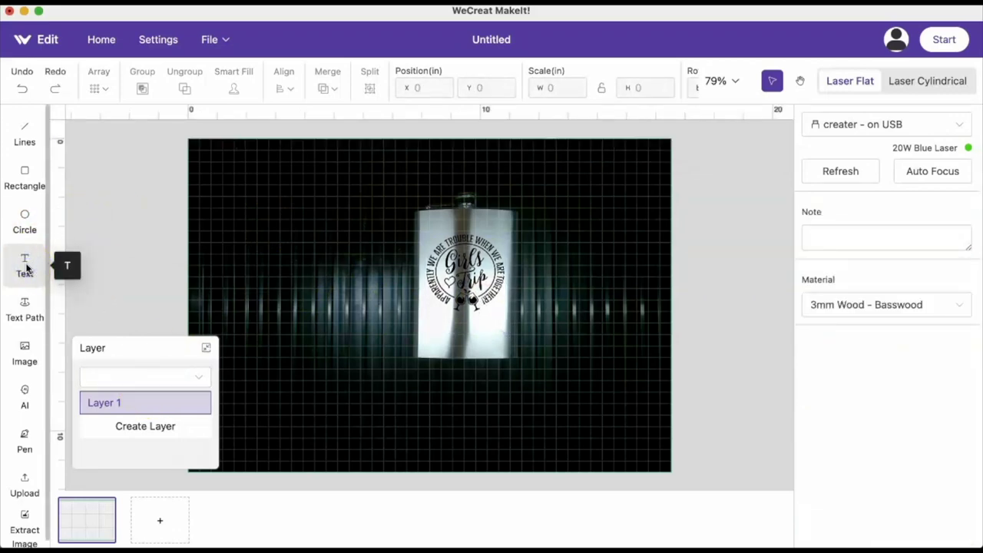
left_click(23, 259)
left_click(265, 238)
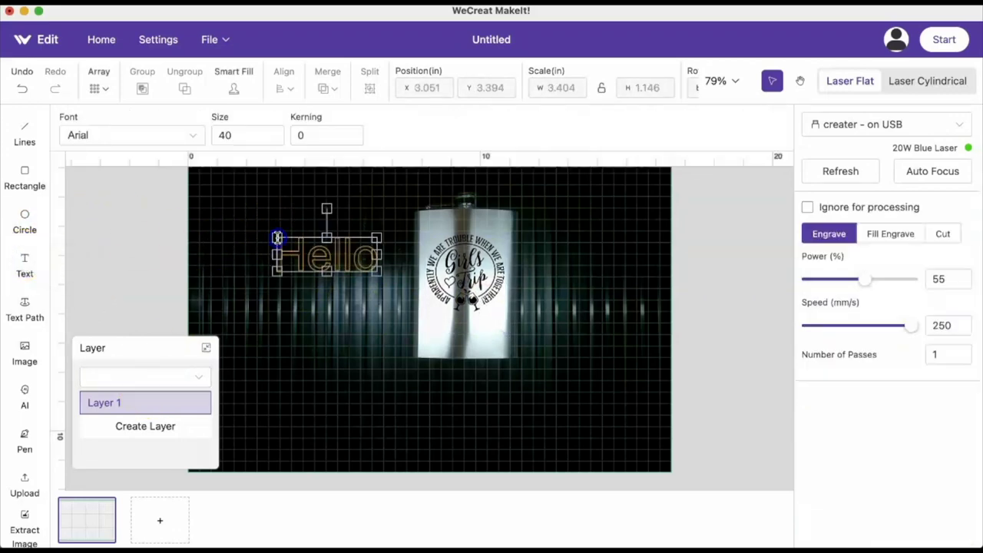
left_click(285, 252)
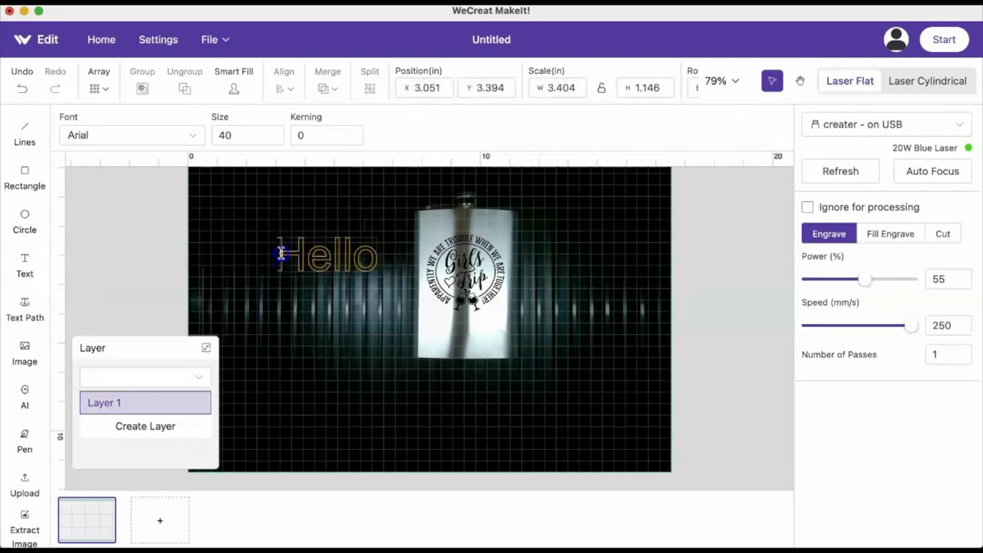
left_click_drag(281, 252, 382, 258)
type("Tamara")
left_click(100, 133)
type("cleo")
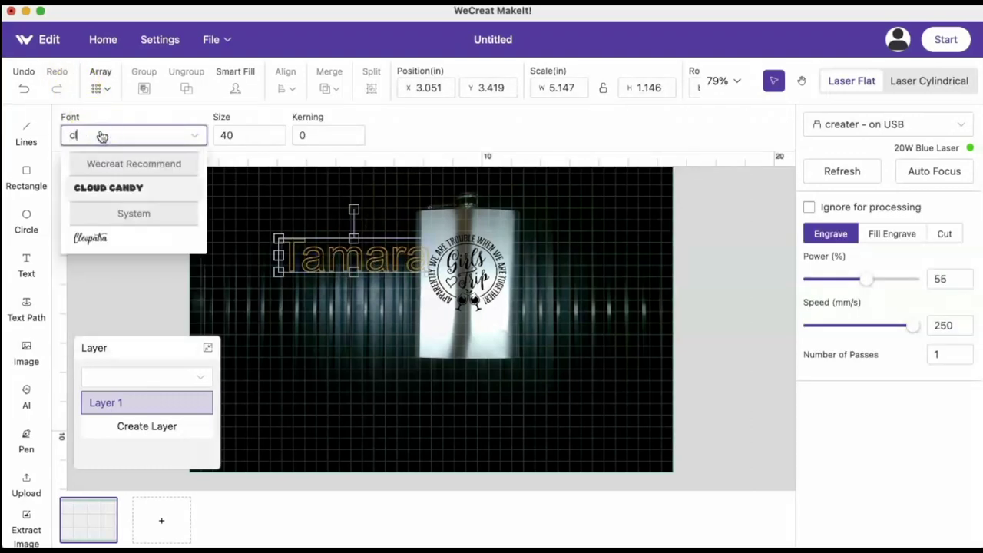
left_click(80, 188)
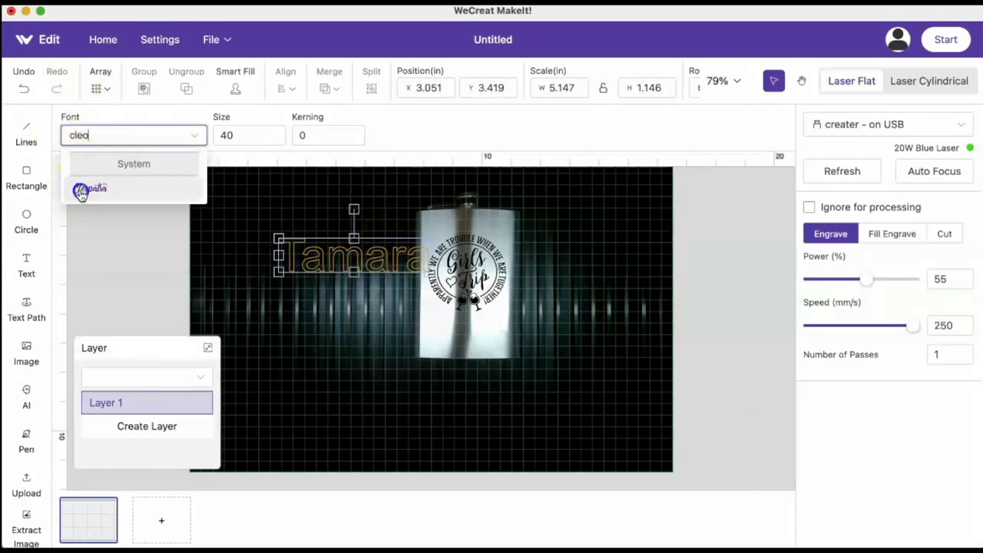
Step: Fill-engrave Tamara, shrink it about half with locked proportions, and place it beneath the Girls Trip graphic
left_click(876, 234)
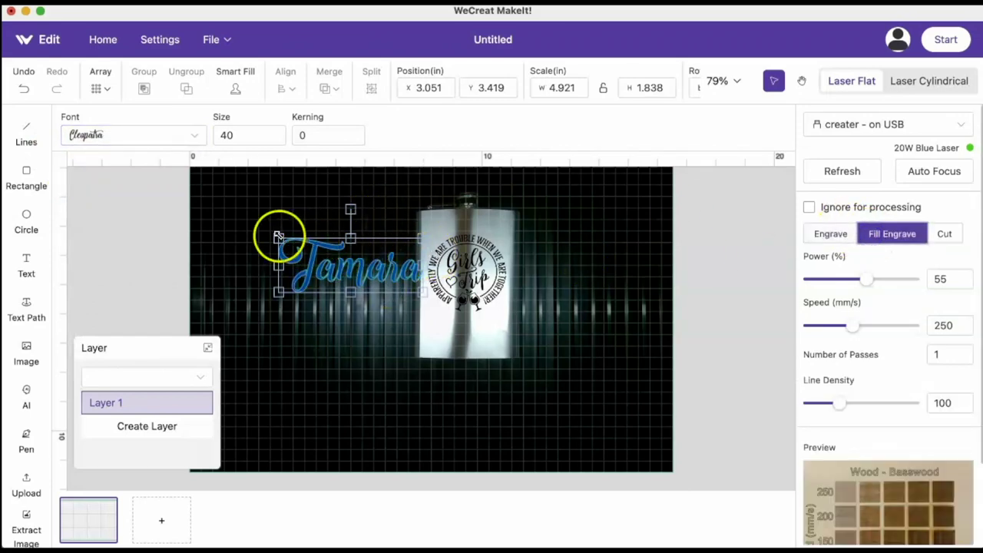
left_click(600, 89)
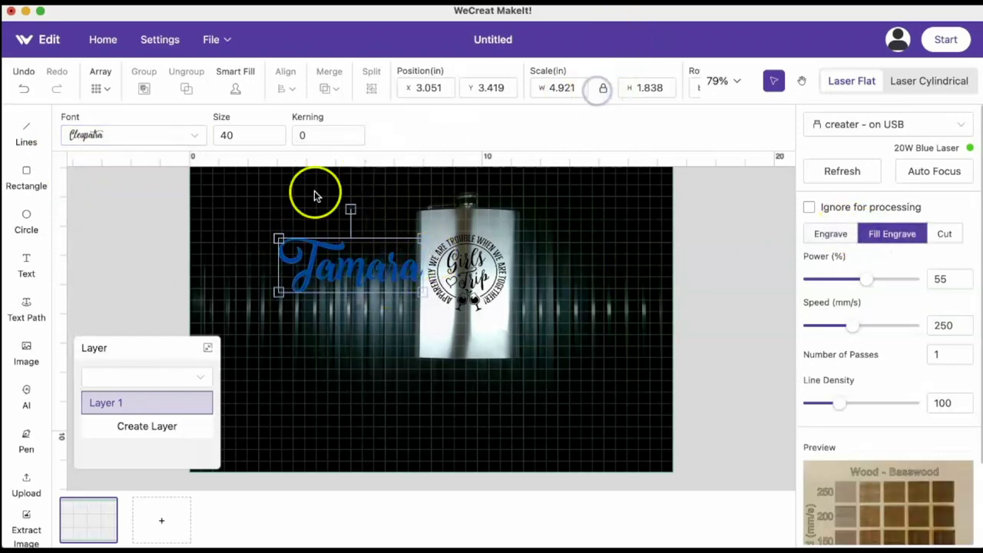
left_click_drag(277, 237, 350, 266)
left_click(387, 287)
left_click_drag(400, 300, 469, 327)
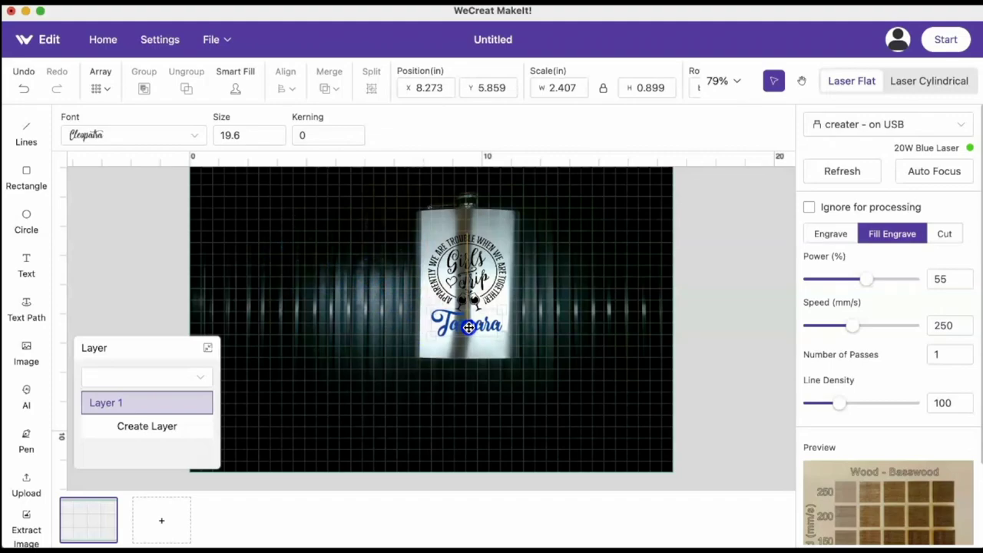
left_click(563, 335)
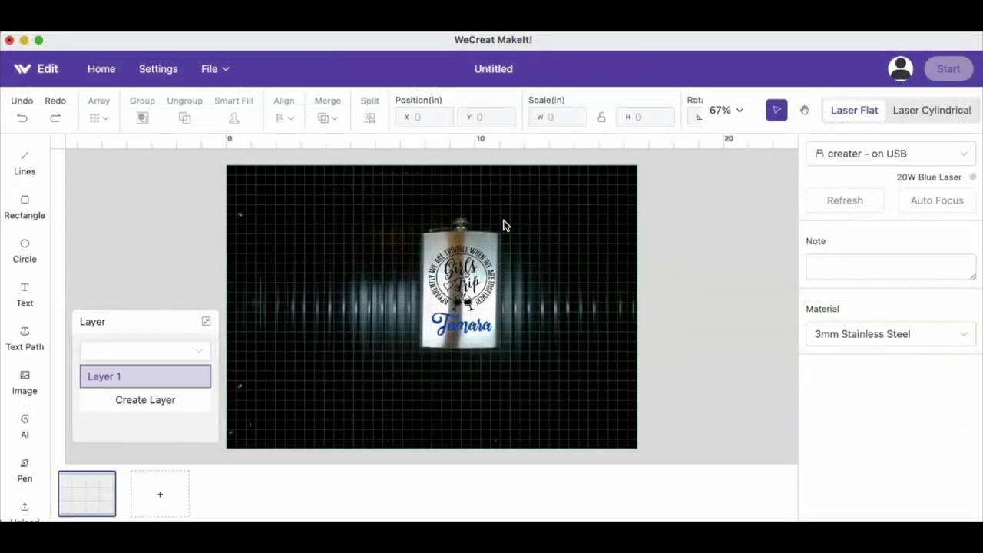
left_click(496, 265)
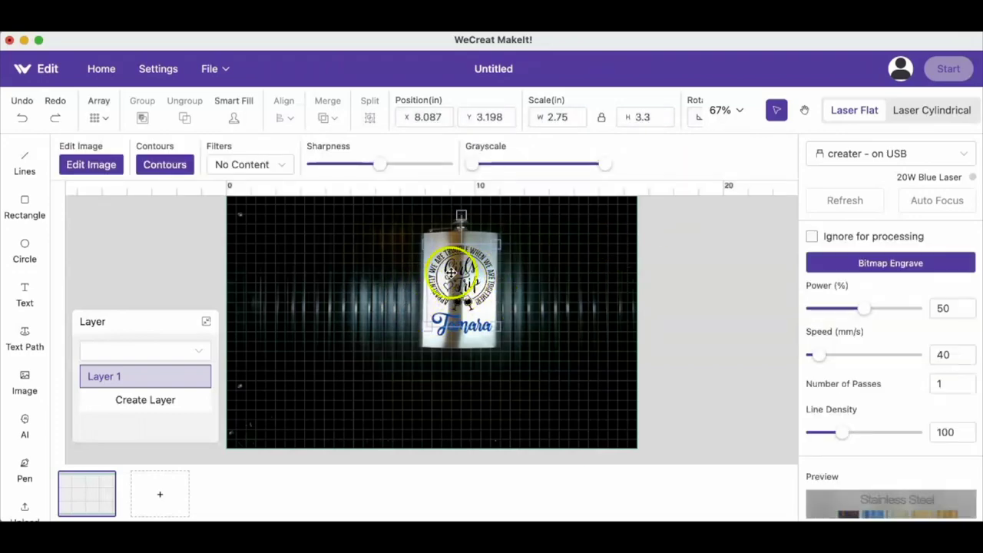
left_click(97, 163)
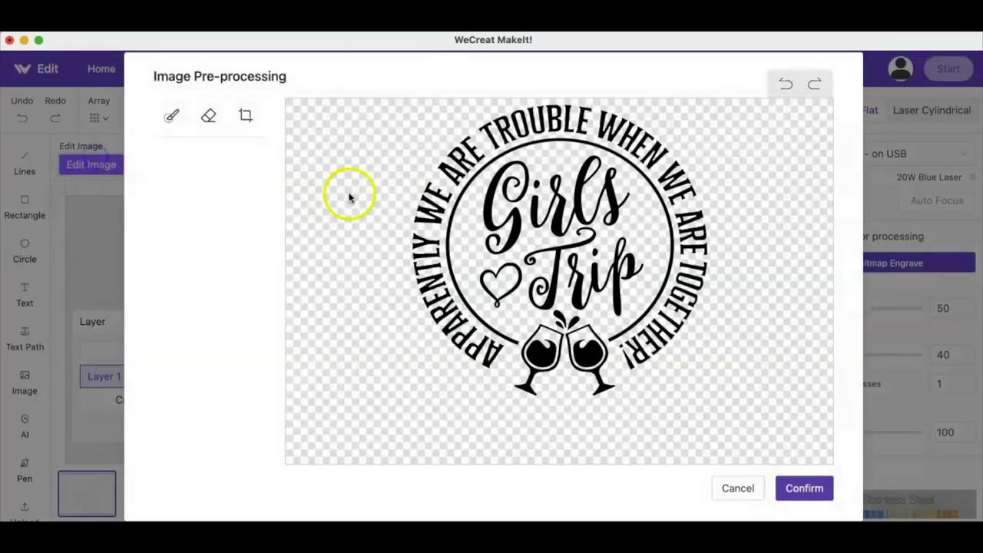
left_click(210, 116)
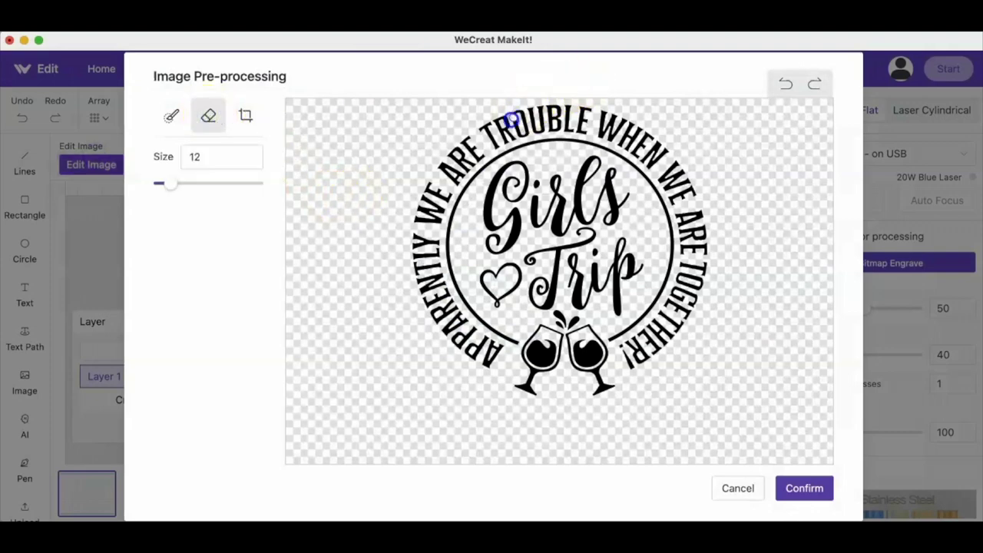
left_click_drag(512, 125, 500, 167)
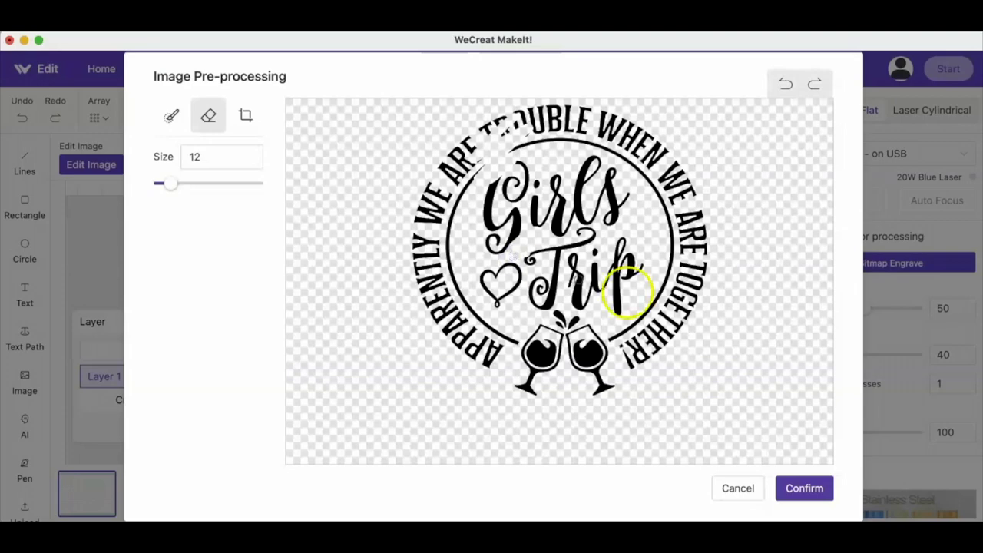
left_click(748, 489)
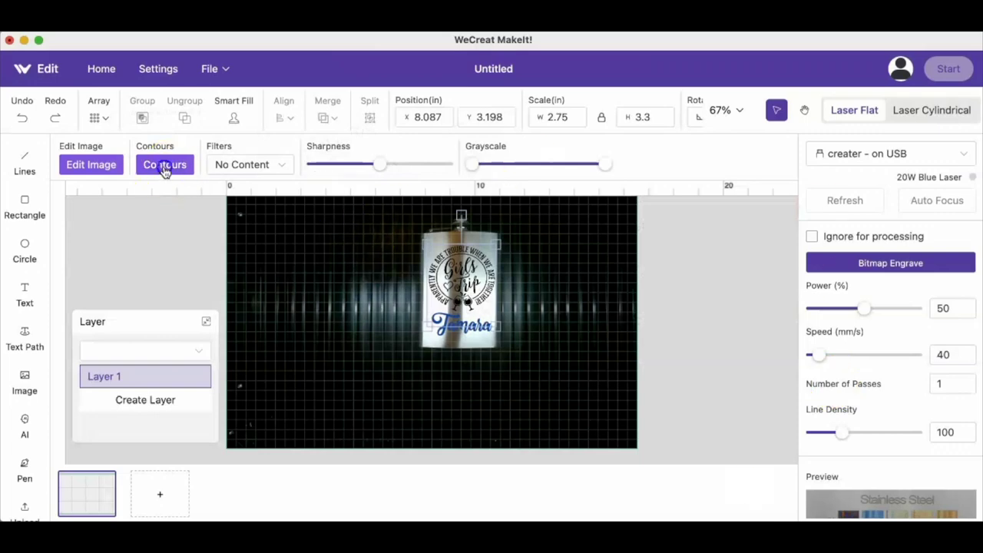
Step: Undo a contour trace, then import the Beaches Booze and Besties SVG at 8 in wide
left_click(164, 166)
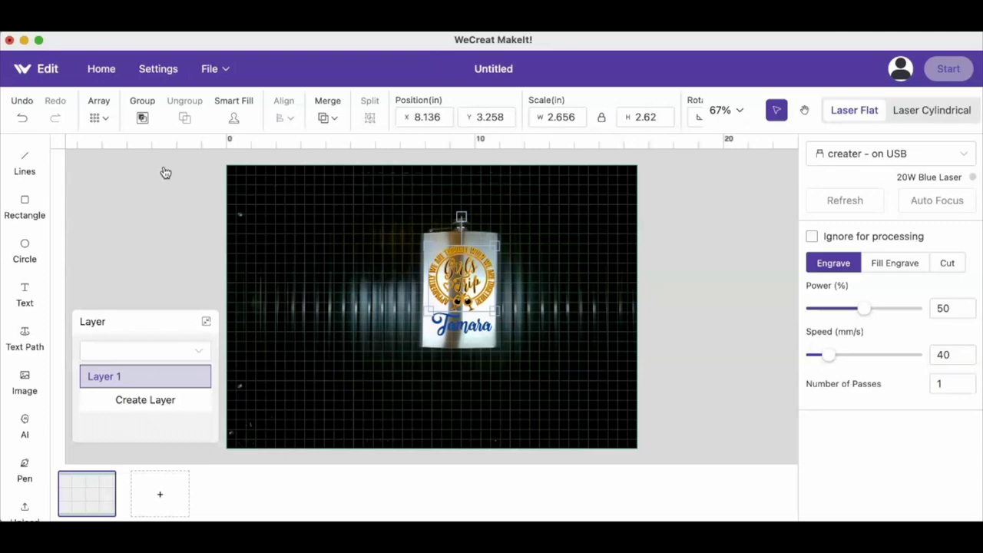
left_click(22, 113)
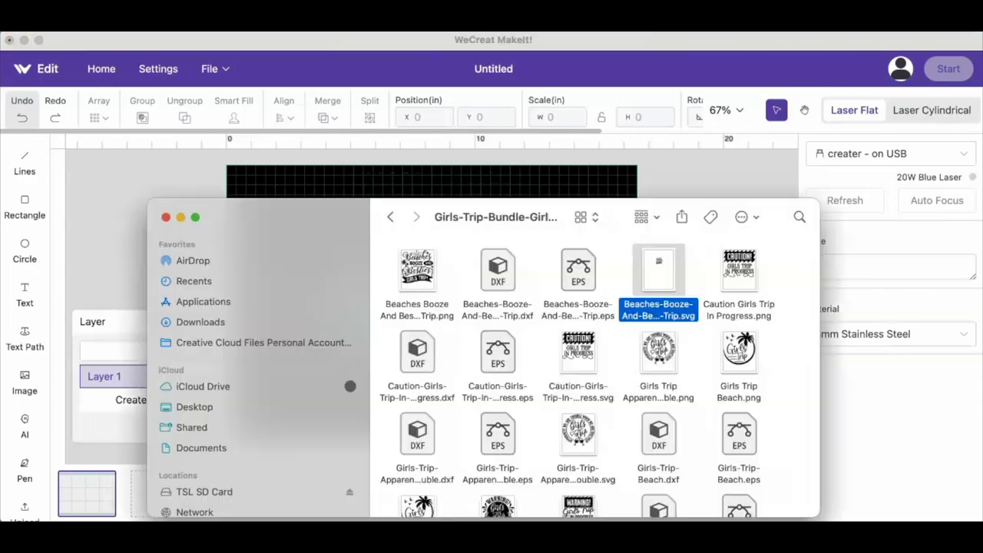
left_click_drag(658, 273, 651, 176)
left_click(610, 138)
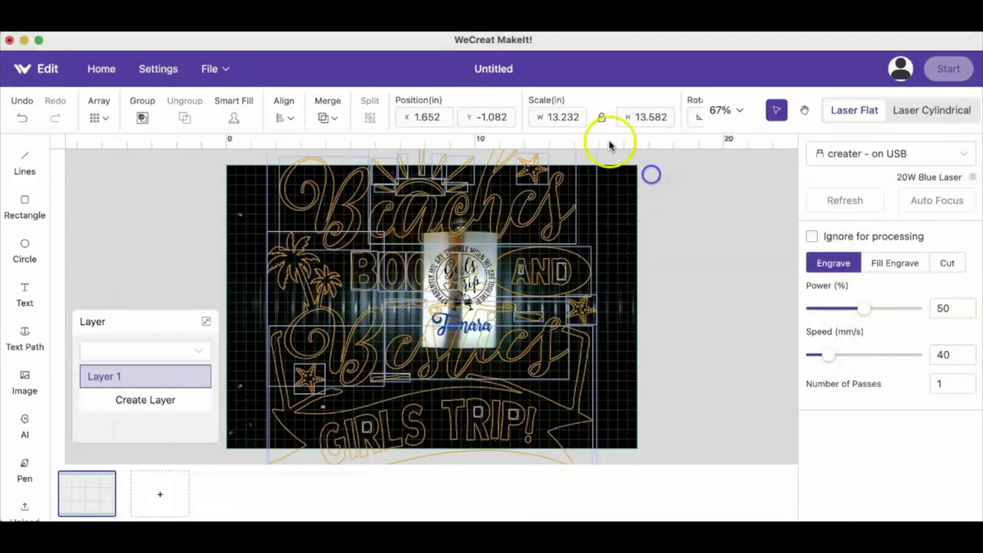
double_click(551, 113)
type("1")
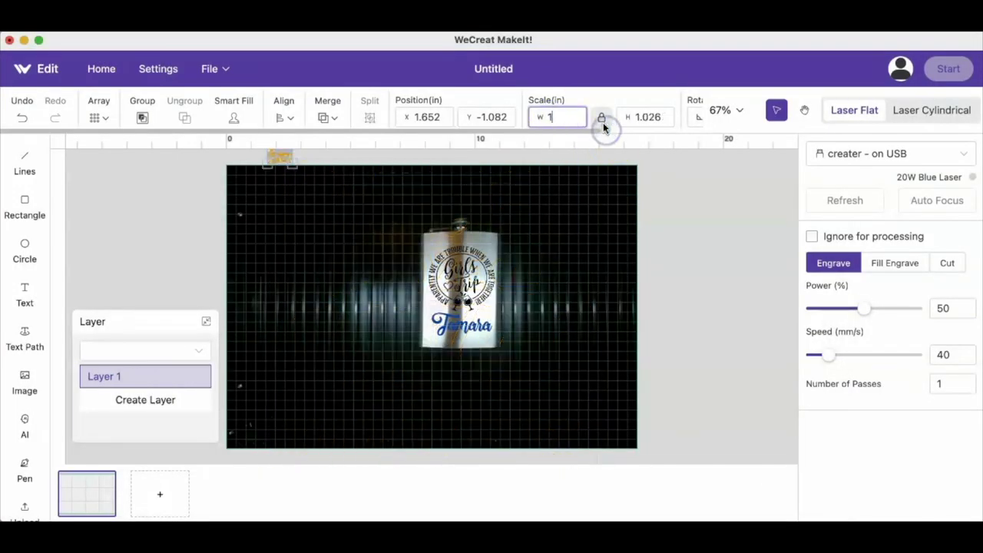
key("BackSpace")
type("8")
Step: Position the graphic beside the flask and set it to fill engrave
left_click_drag(362, 205, 684, 259)
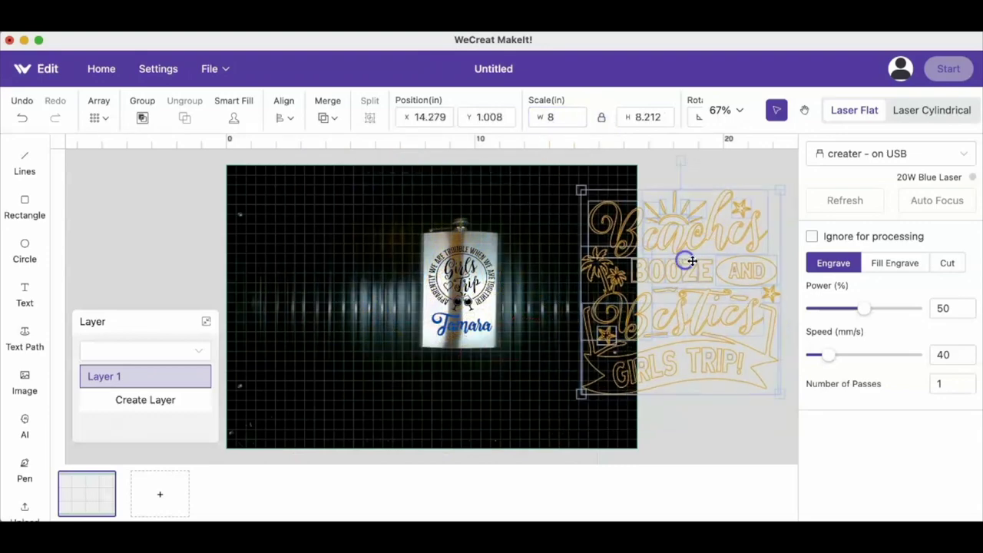
left_click(892, 263)
left_click_drag(682, 305, 624, 292)
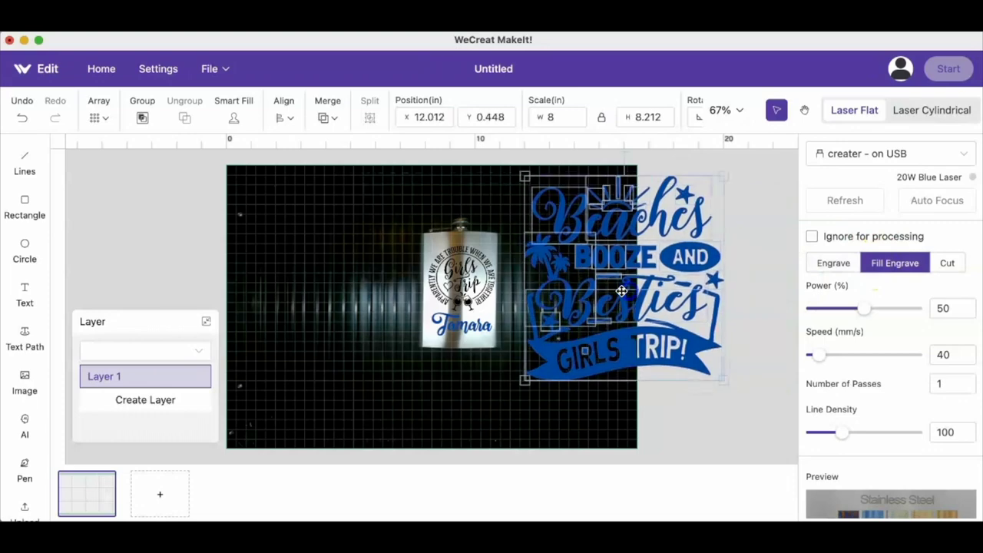
Step: Lower the GIRLS TRIP! banner within the graphic, then reselect all its parts
left_click(439, 270)
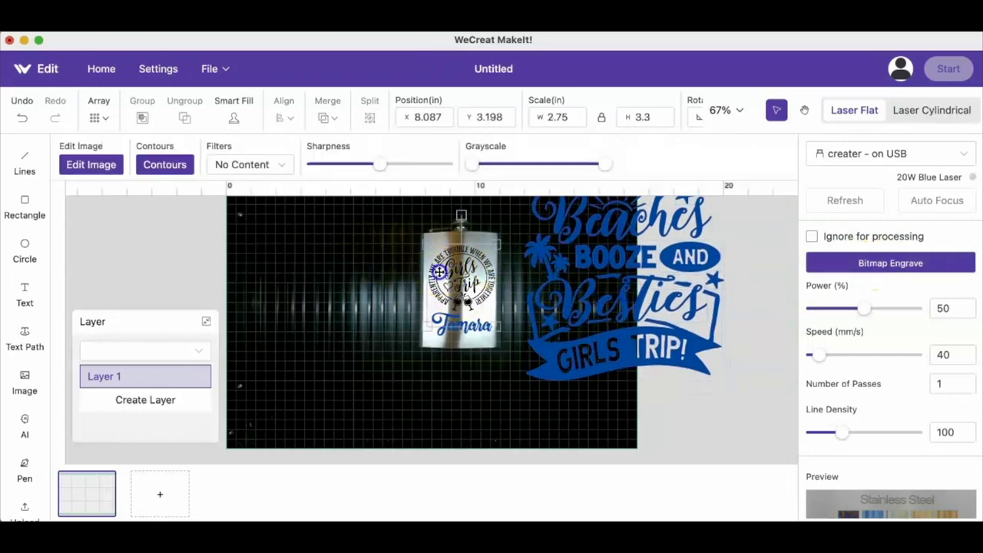
left_click(585, 265)
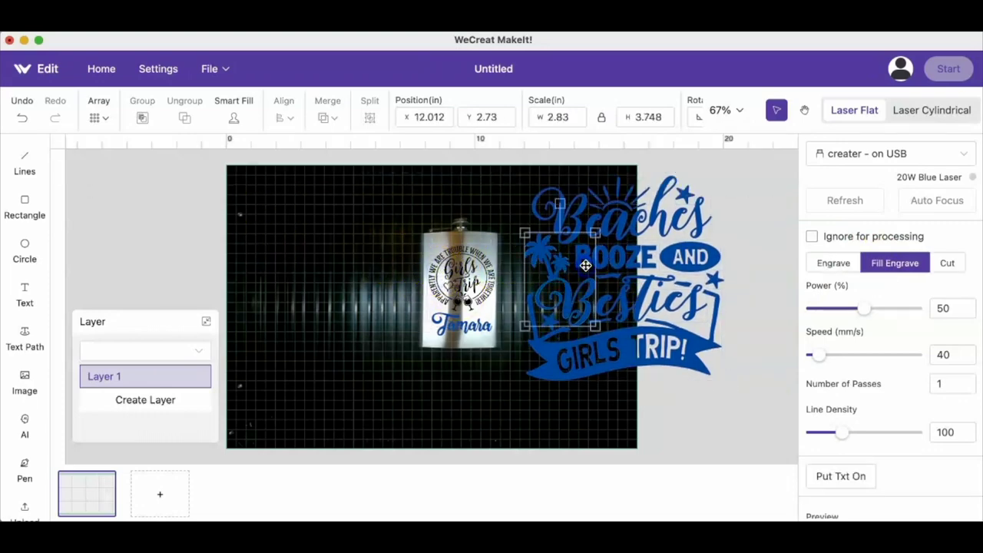
left_click(729, 393)
mouse_move(575, 374)
left_mouse_down()
mouse_move(573, 451)
mouse_move(573, 388)
mouse_move(578, 409)
mouse_move(582, 388)
left_mouse_up()
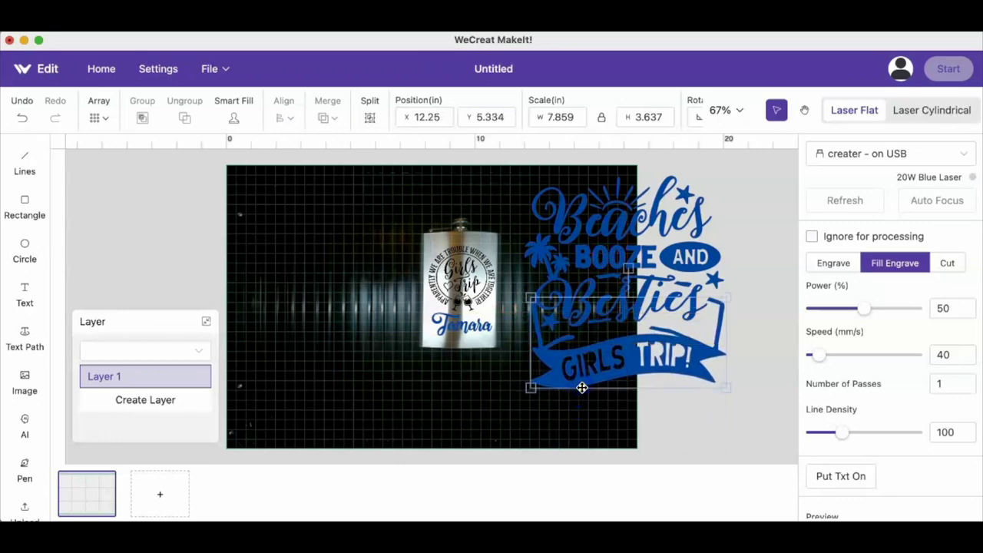
left_click(571, 307)
left_click(722, 439)
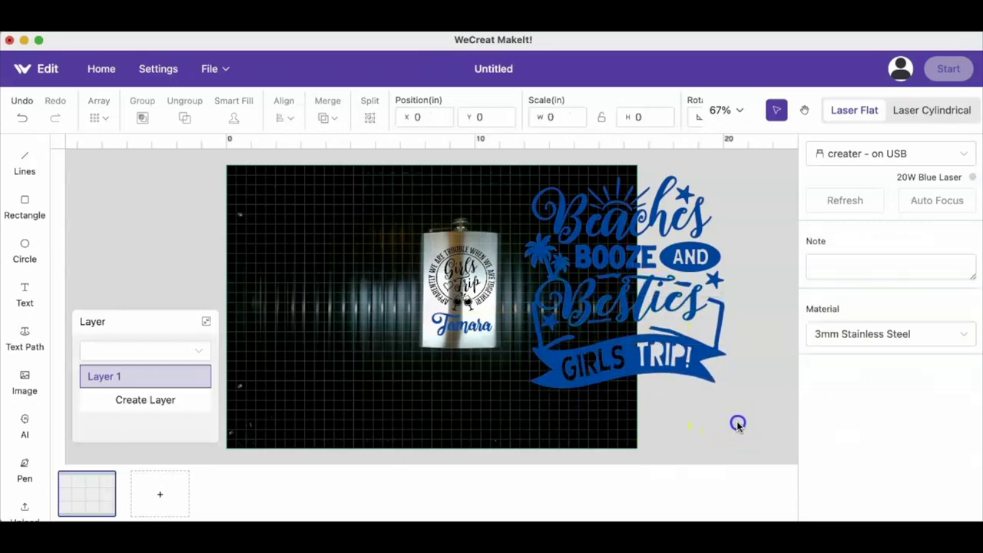
left_click(635, 384)
left_click_drag(634, 384, 522, 169)
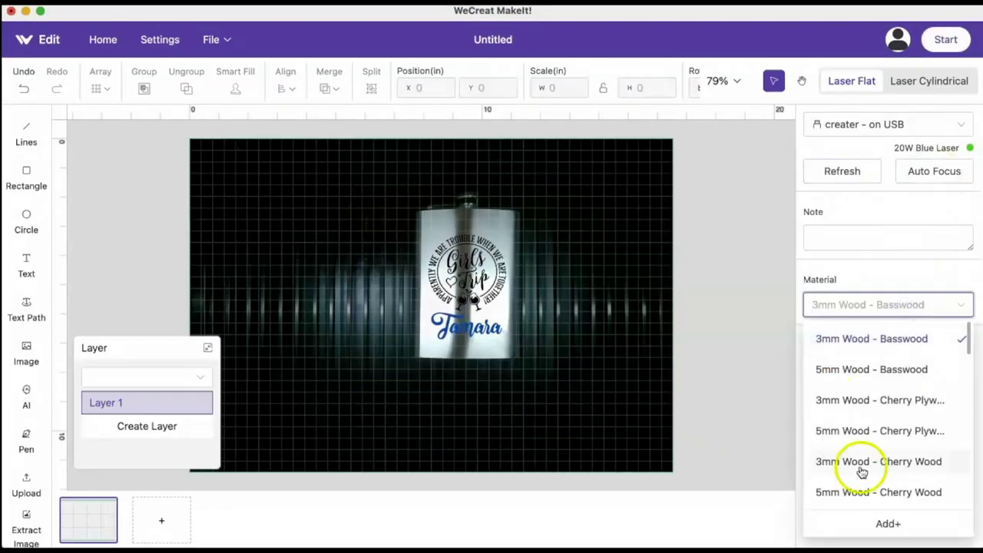
Step: Choose 3mm Stainless Steel as the material via a 'sta' search, then select the Tamara text
type("sta")
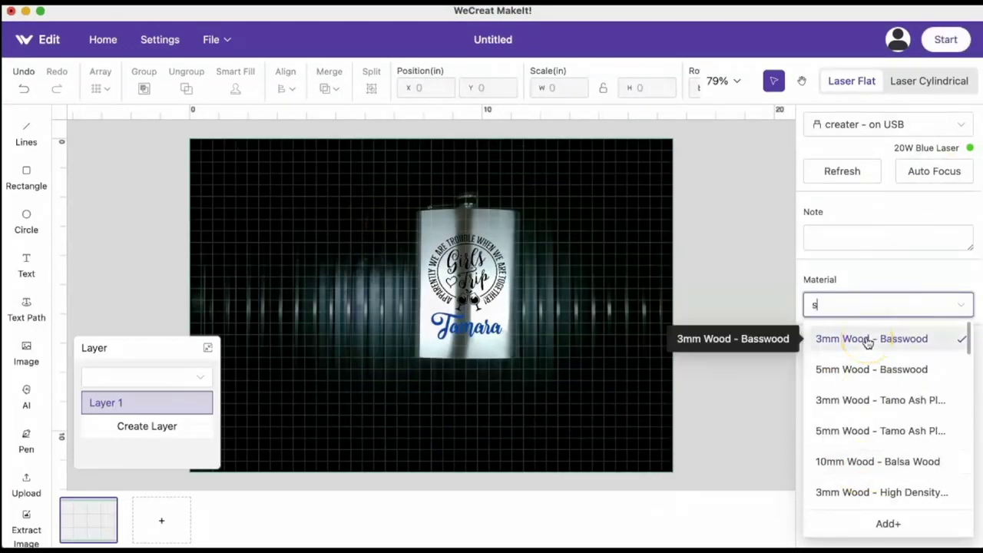
left_click(878, 342)
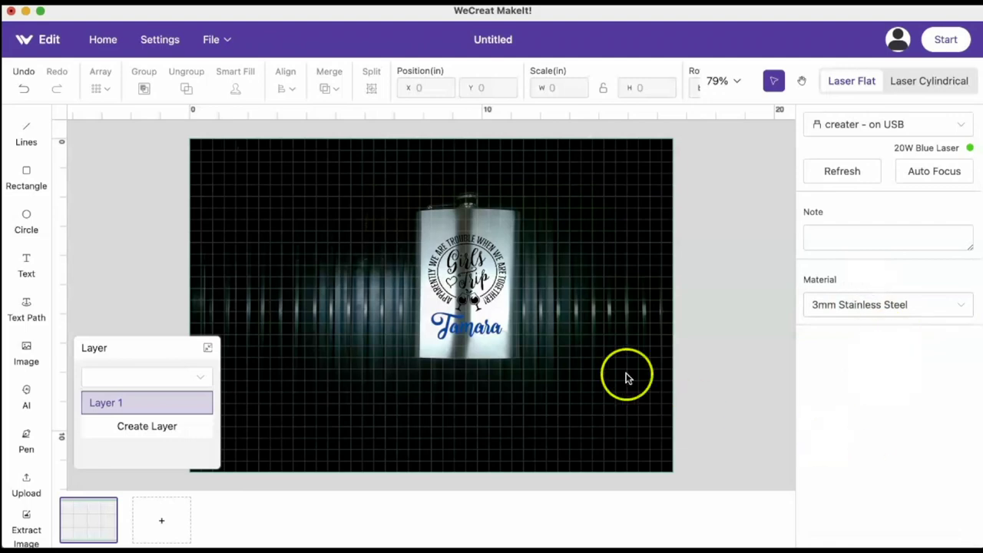
left_click(455, 326)
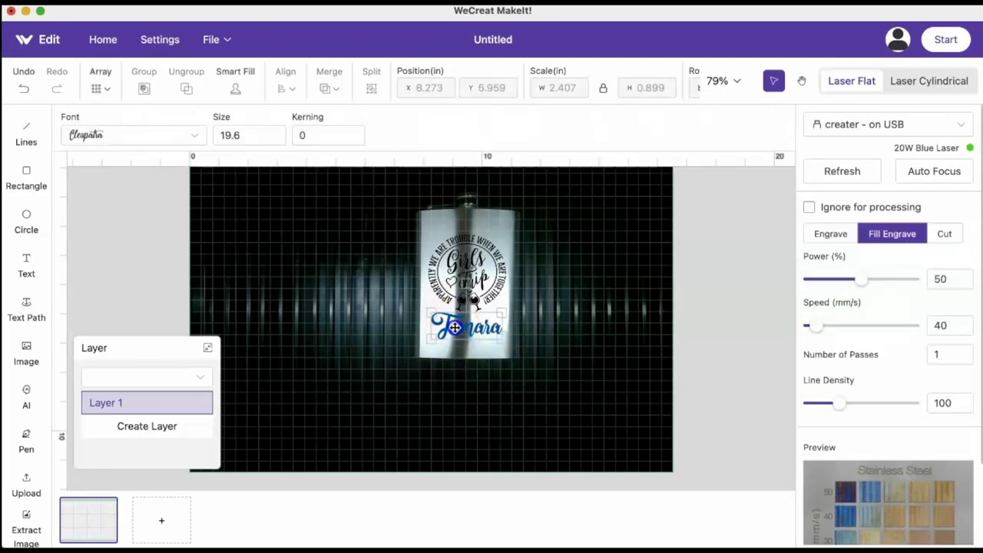
Step: Try samples from the Stainless Steel test chart, ending with Tamara's fill engrave at 50% power and 30 mm/s
left_click(871, 469)
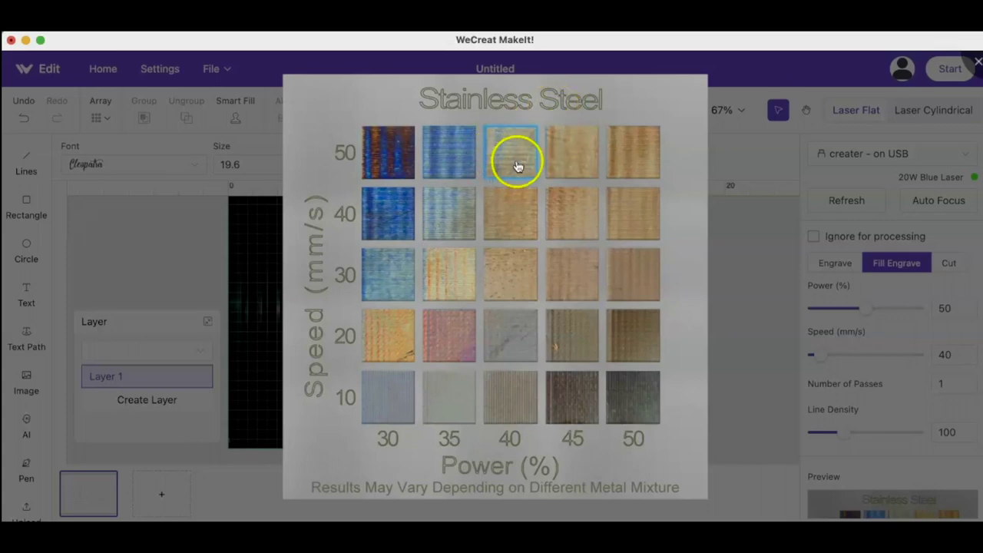
left_click(439, 166)
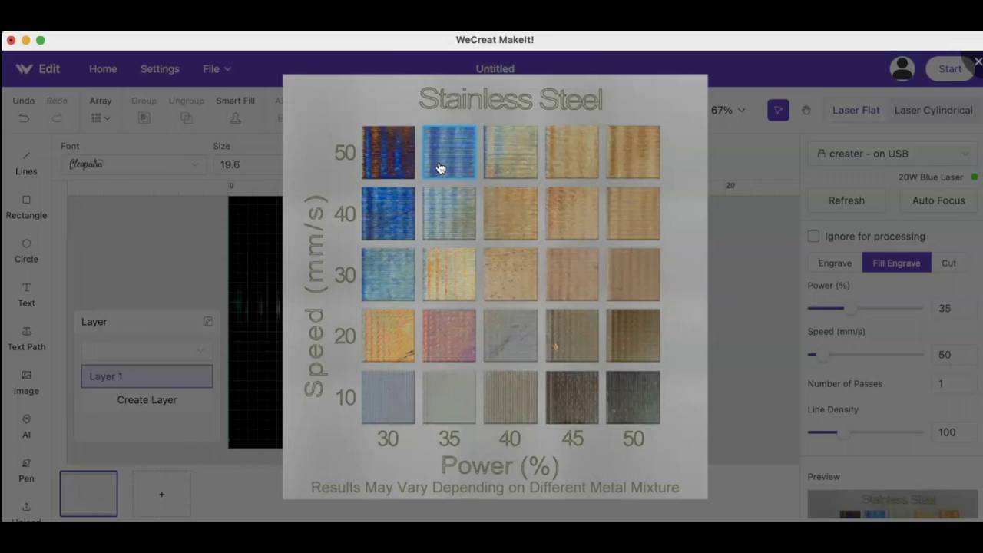
left_click(569, 403)
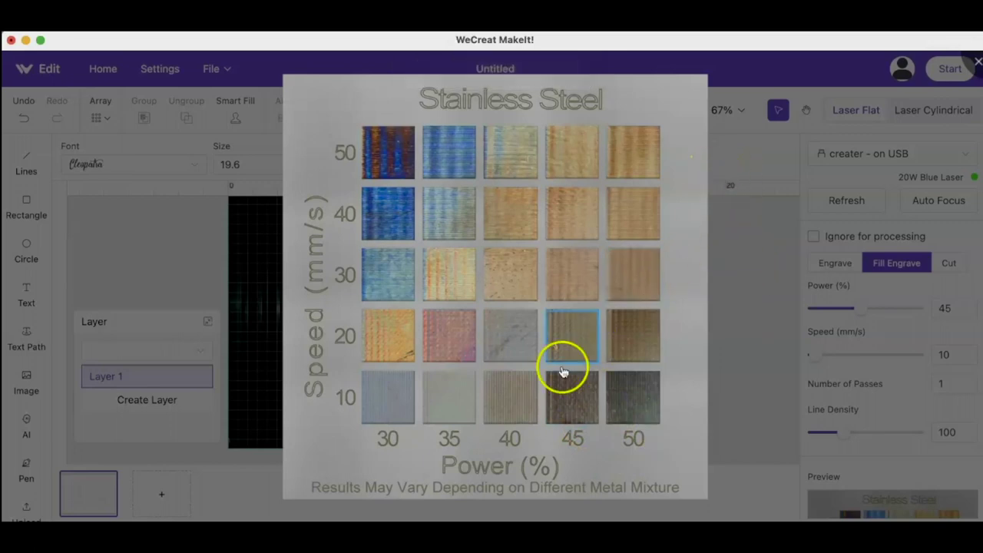
left_click(572, 403)
left_click(887, 318)
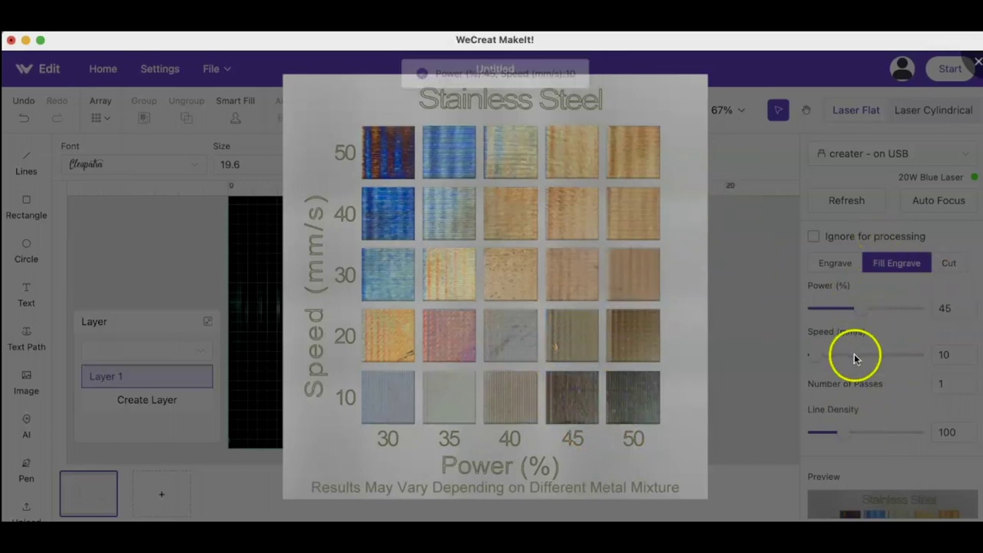
left_click(640, 393)
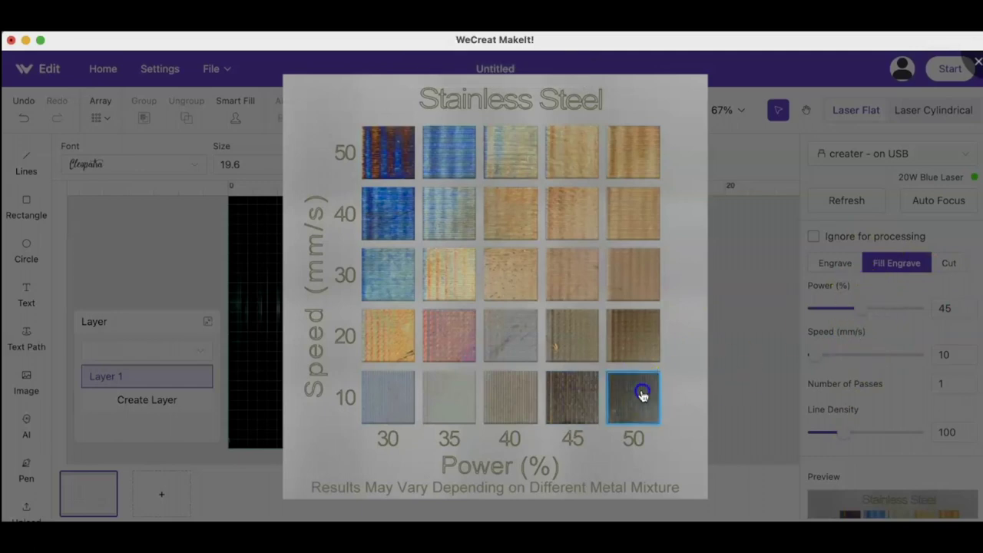
left_click(571, 411)
left_click(644, 273)
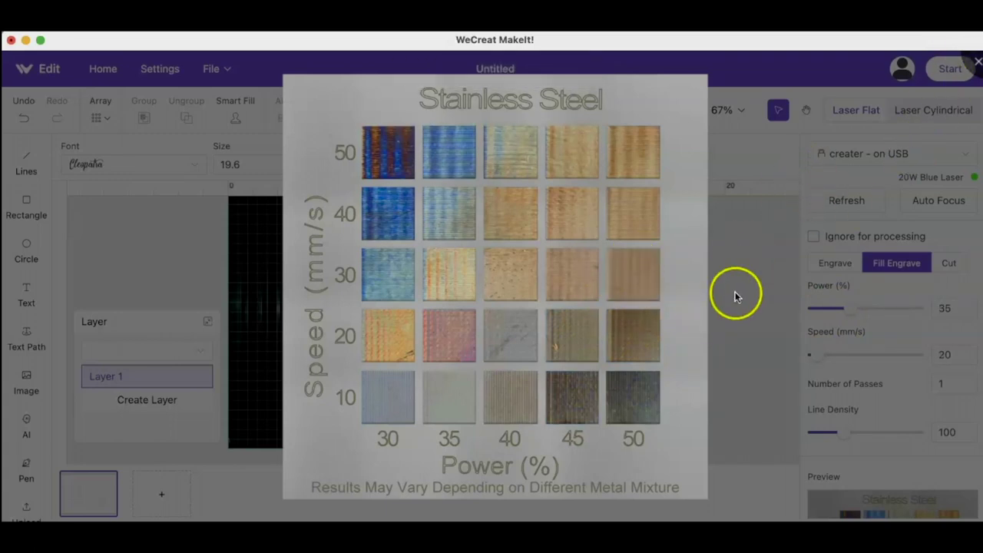
Step: Close the chart, auto-focus the laser, and send the flask engraving job to the machine
left_click(734, 296)
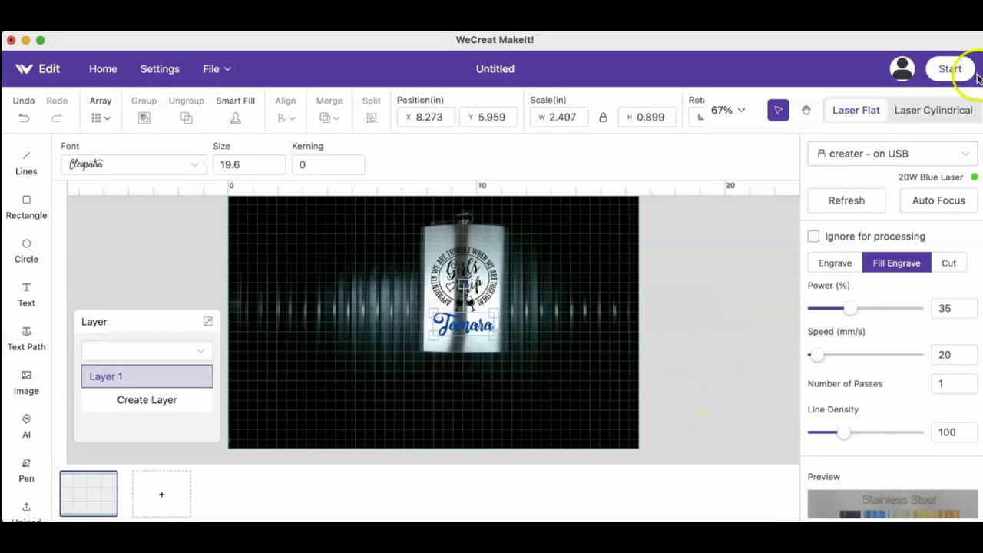
left_click(948, 205)
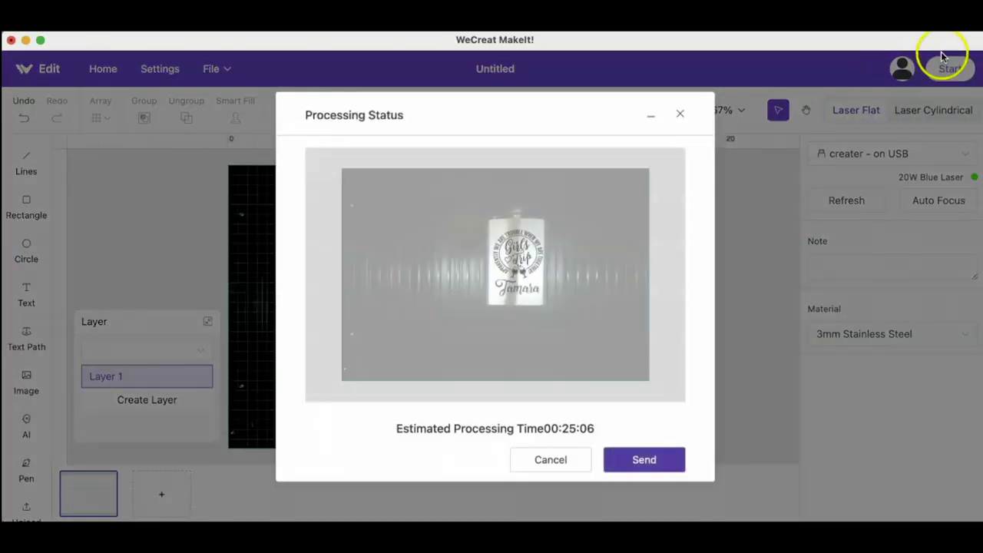
left_click(652, 470)
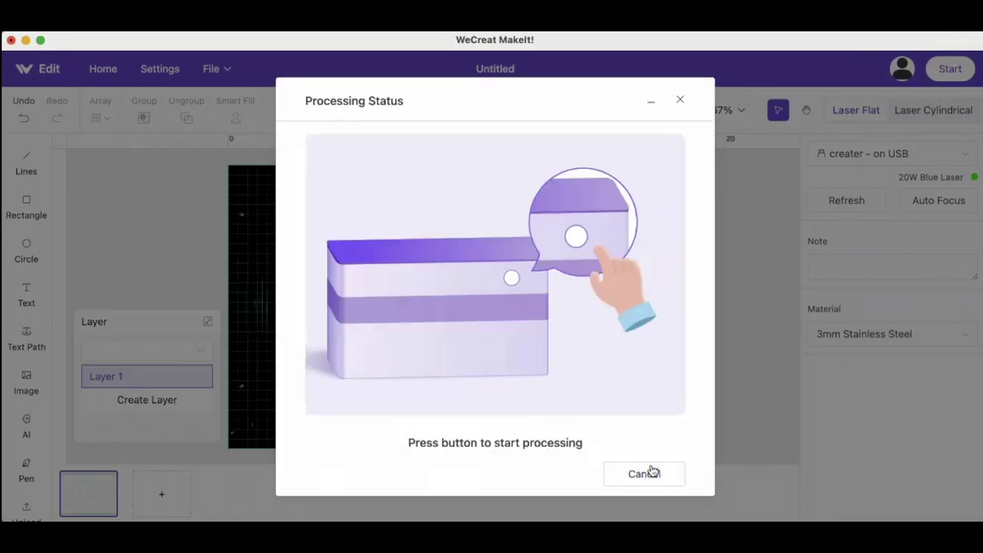